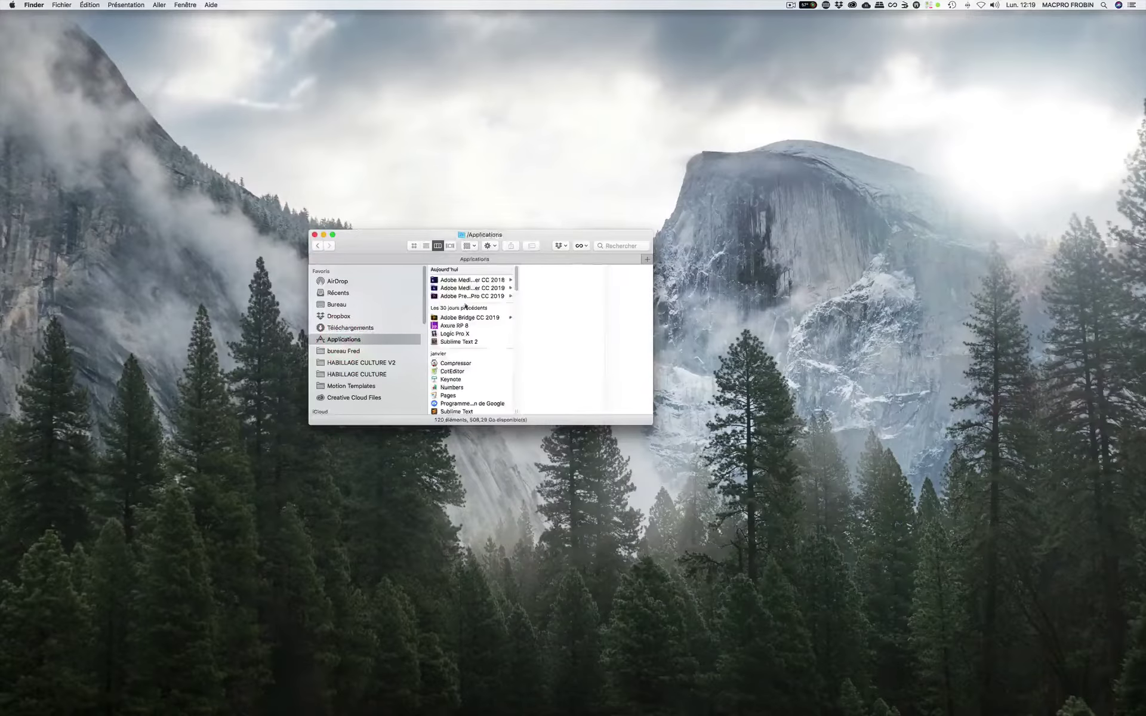
Launch Adobe Premiere Pro CC 2019 from its subfolder in the Applications folder
scroll(457, 361, "down", 2)
scroll(458, 361, "up", 2)
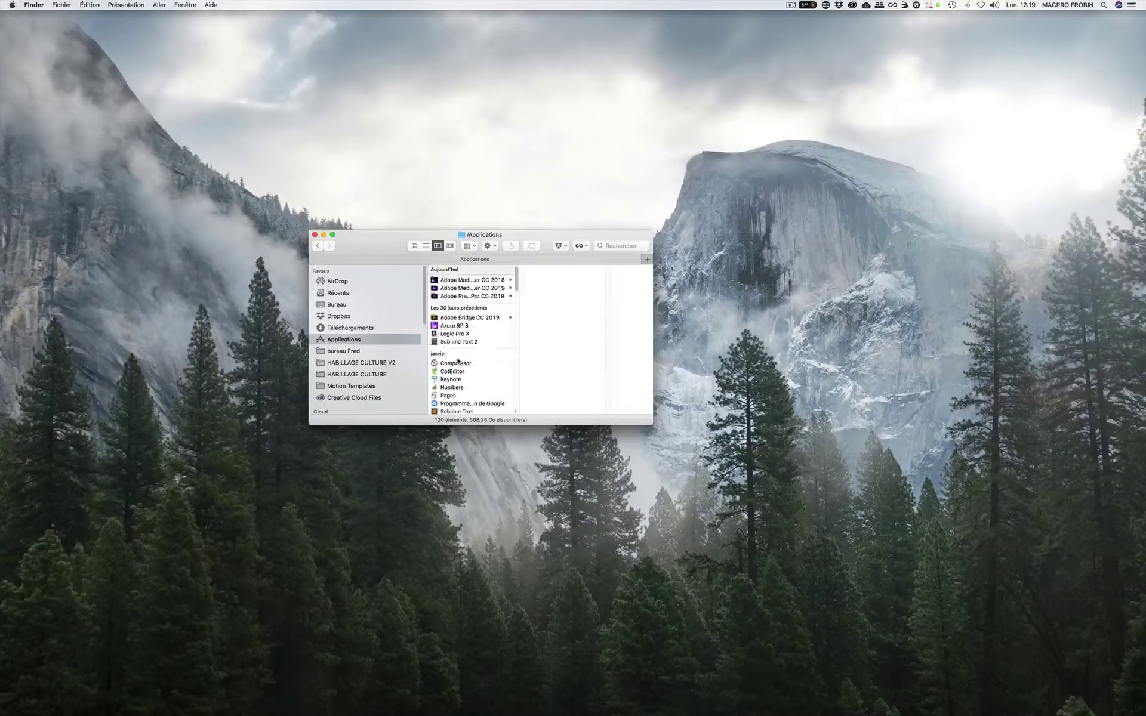
left_click(468, 296)
left_click(563, 281)
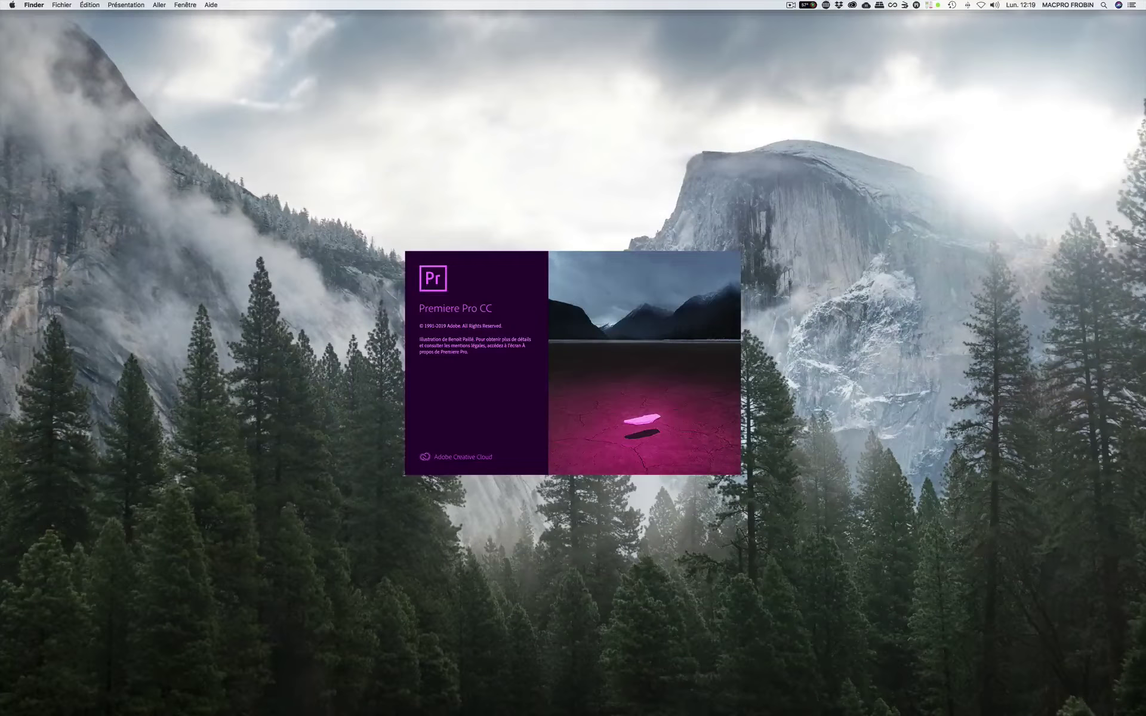
mouse_move(378, 712)
left_click(410, 149)
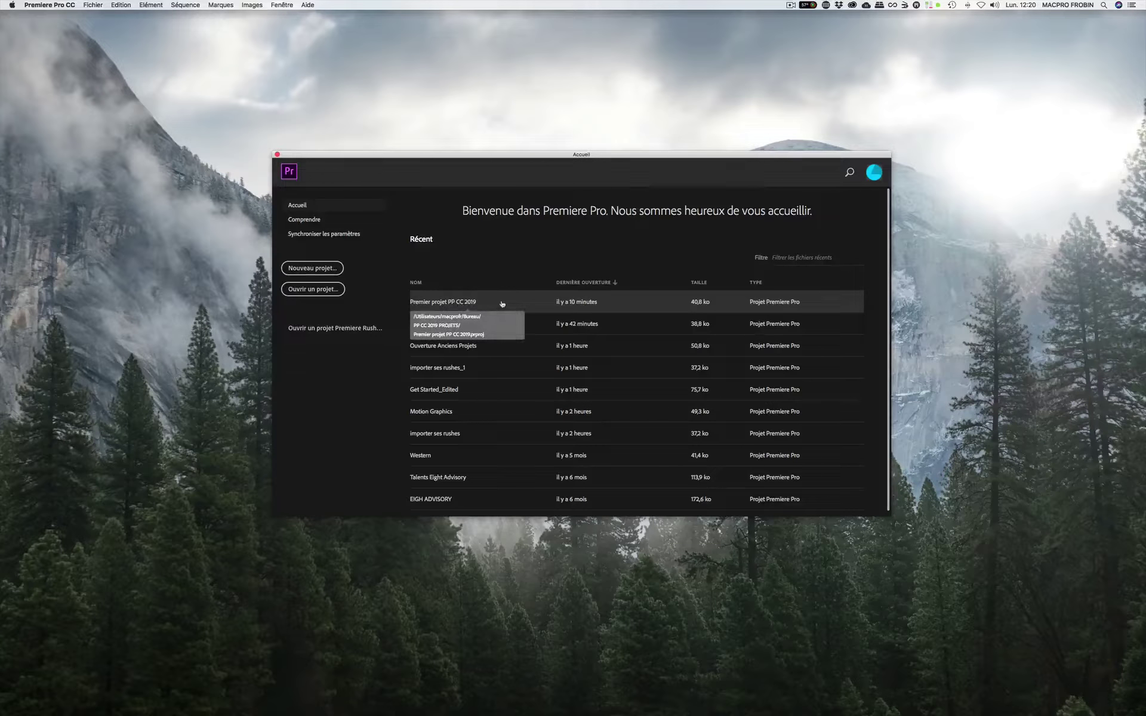
Start a new project and name it PREMIER MONTAGE
left_click(312, 269)
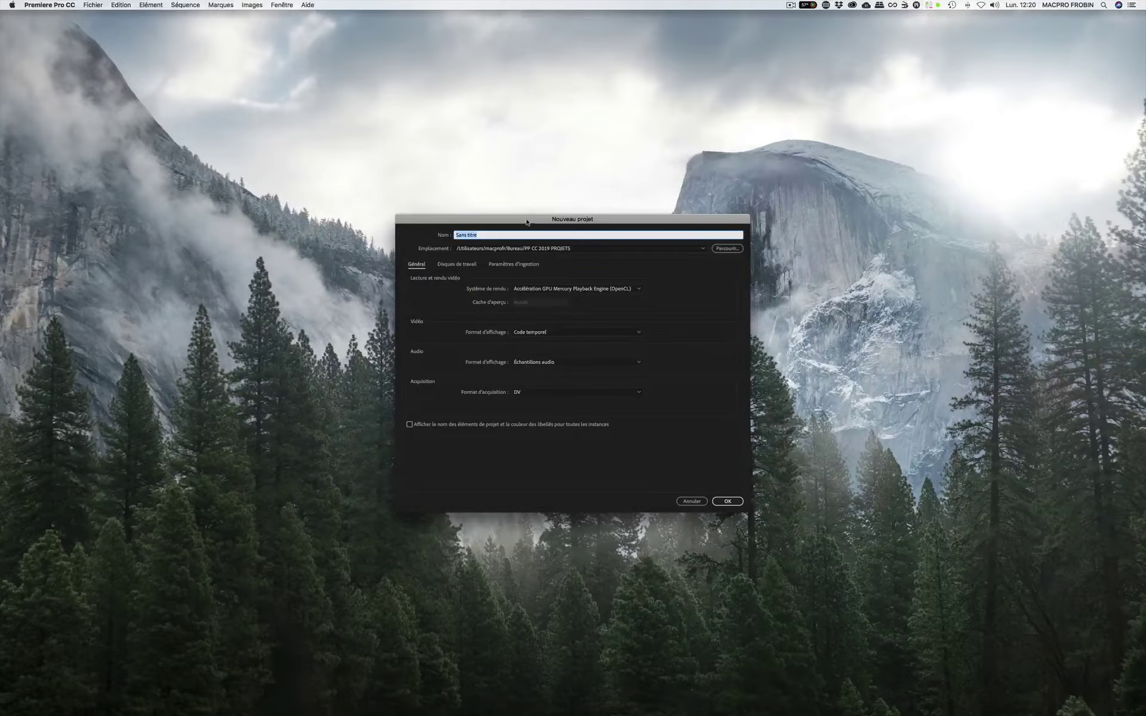
left_click_drag(525, 220, 517, 149)
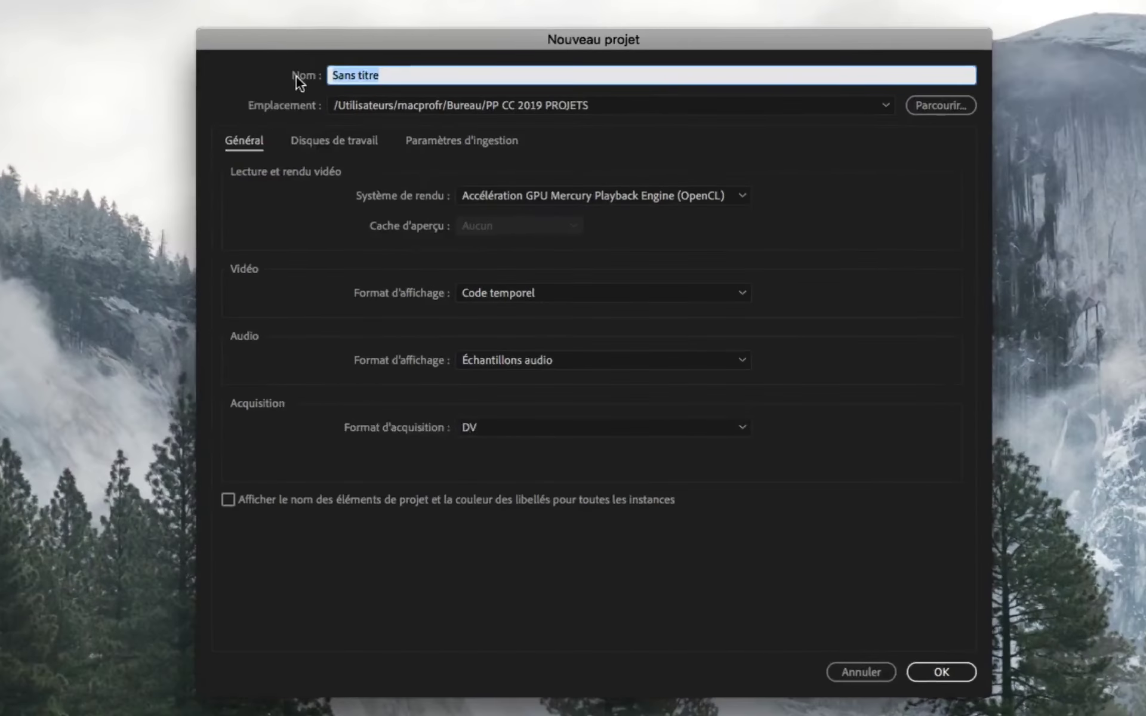
left_click_drag(386, 75, 265, 52)
type("PREMIE")
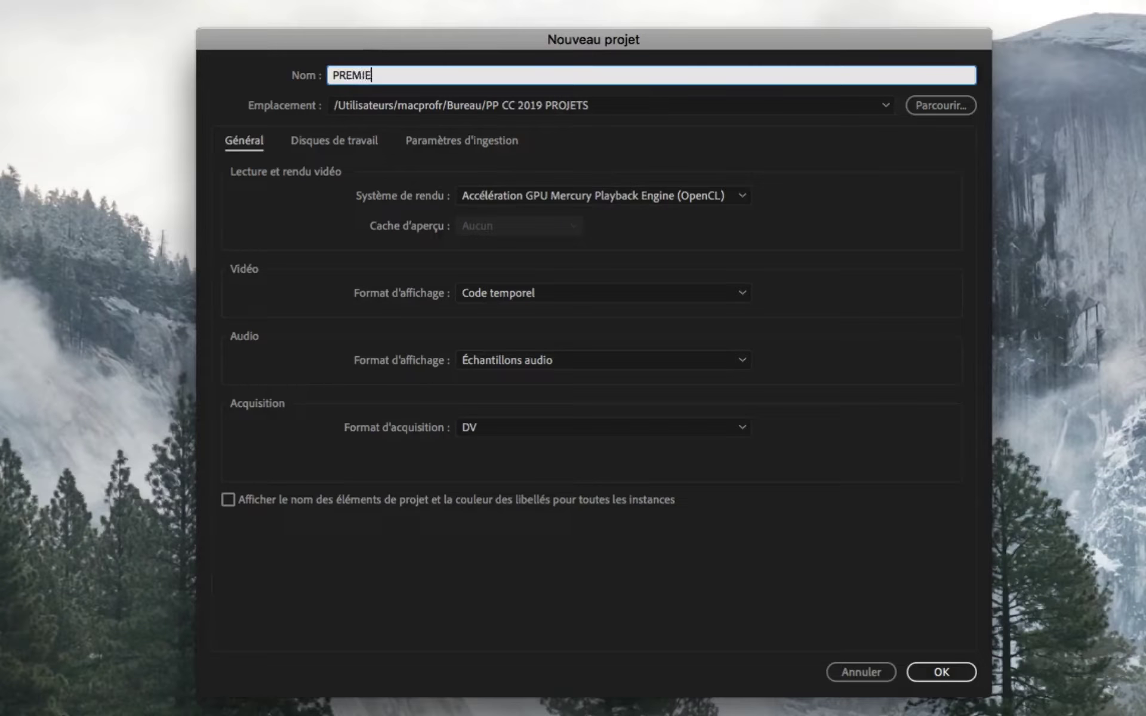
type("R MONTAGE")
Create a folder named 2019 on the Bureau and choose it as the project's location
left_click(933, 107)
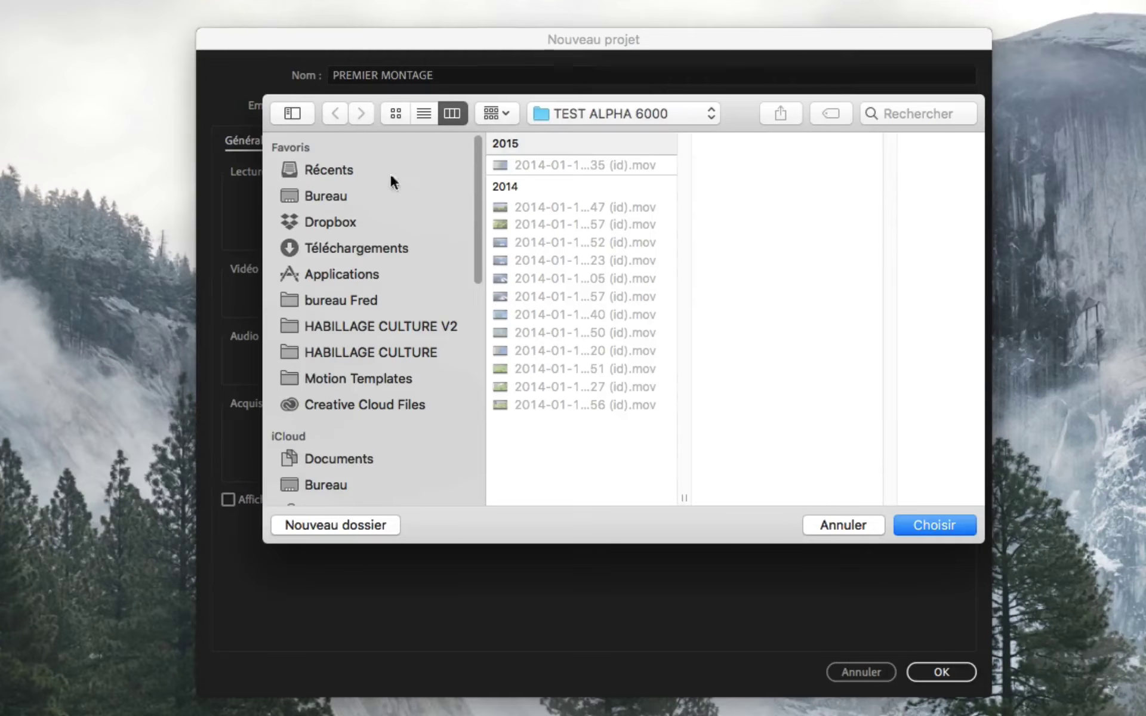
left_click(343, 195)
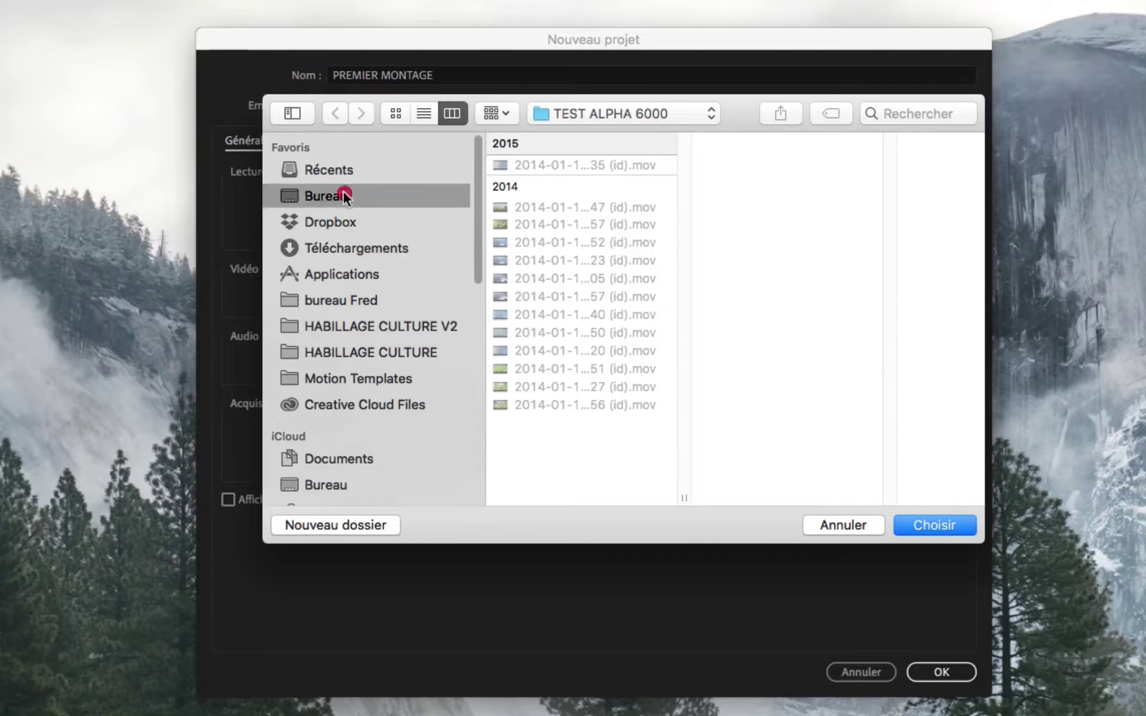
left_click(541, 167)
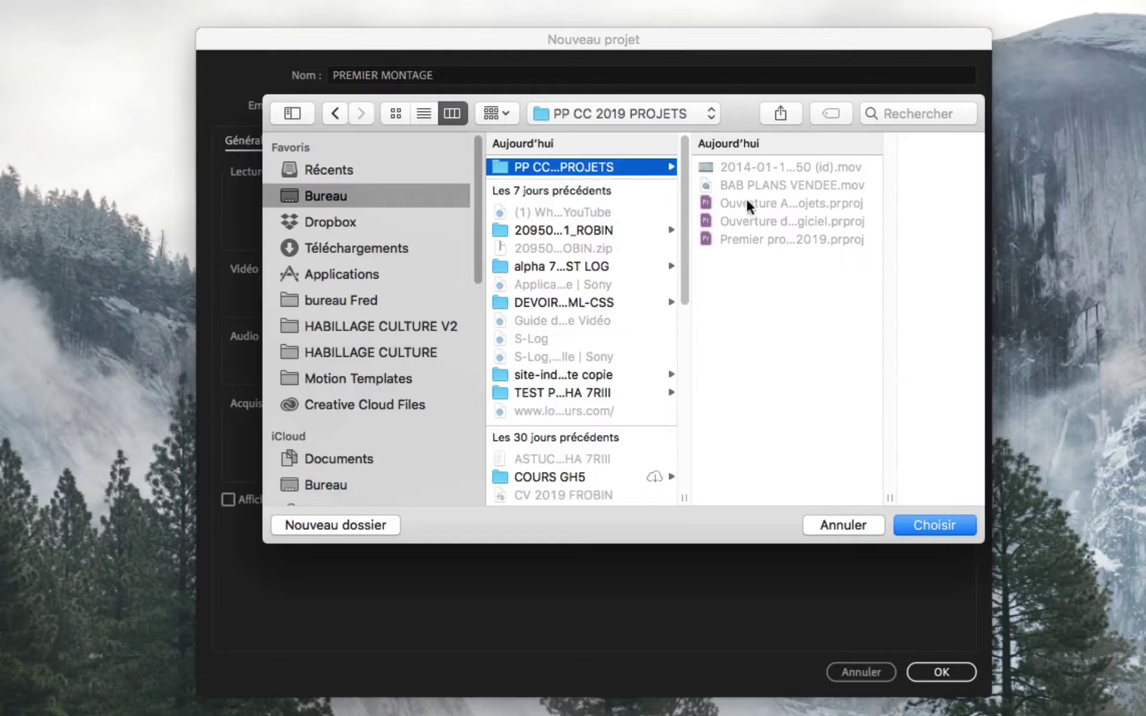
left_click(388, 194)
left_click(332, 524)
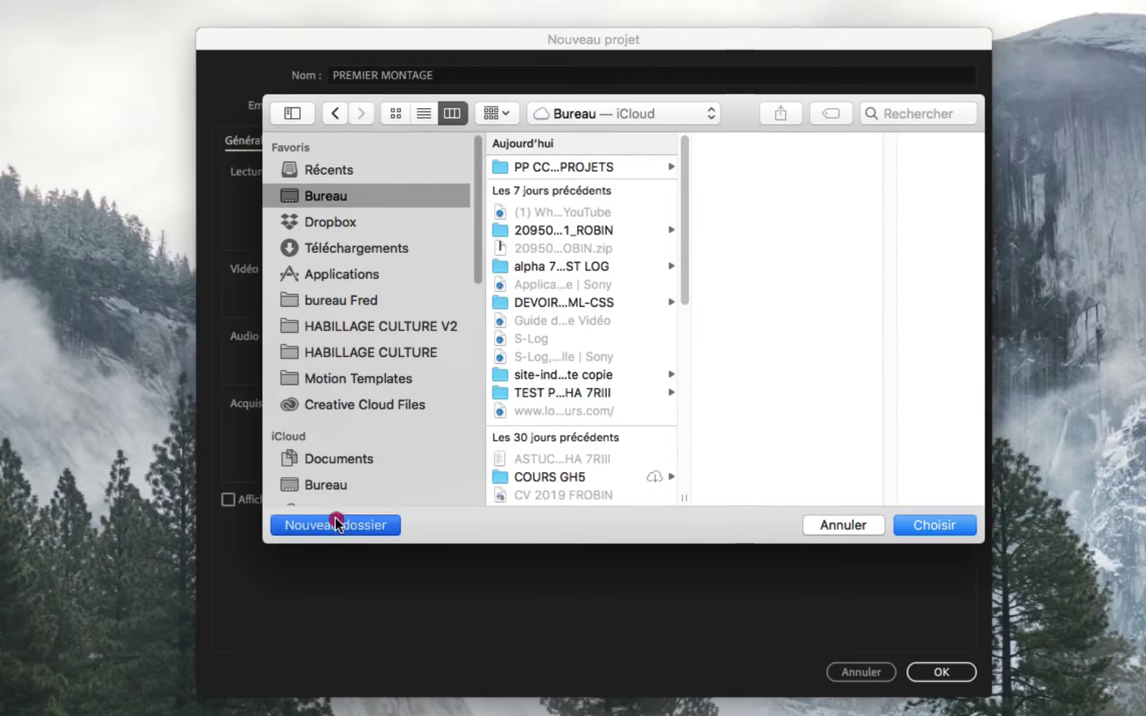
type("NE")
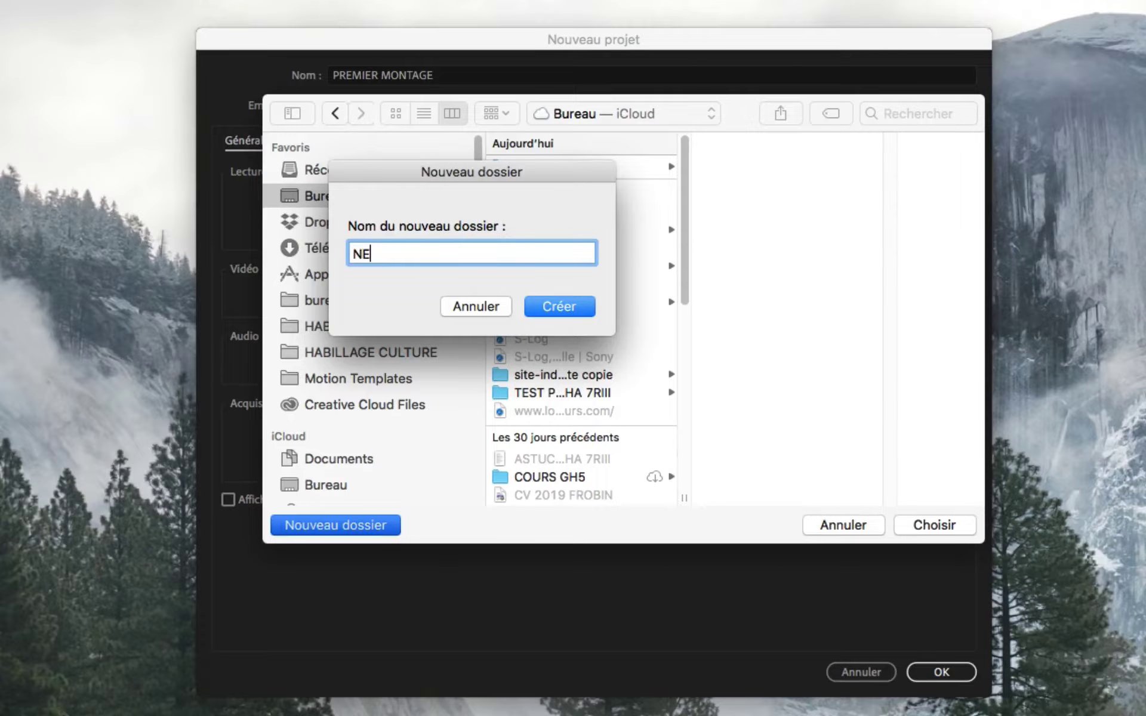
type("W PROJECTS")
key("super+a")
type("2019")
key("Return")
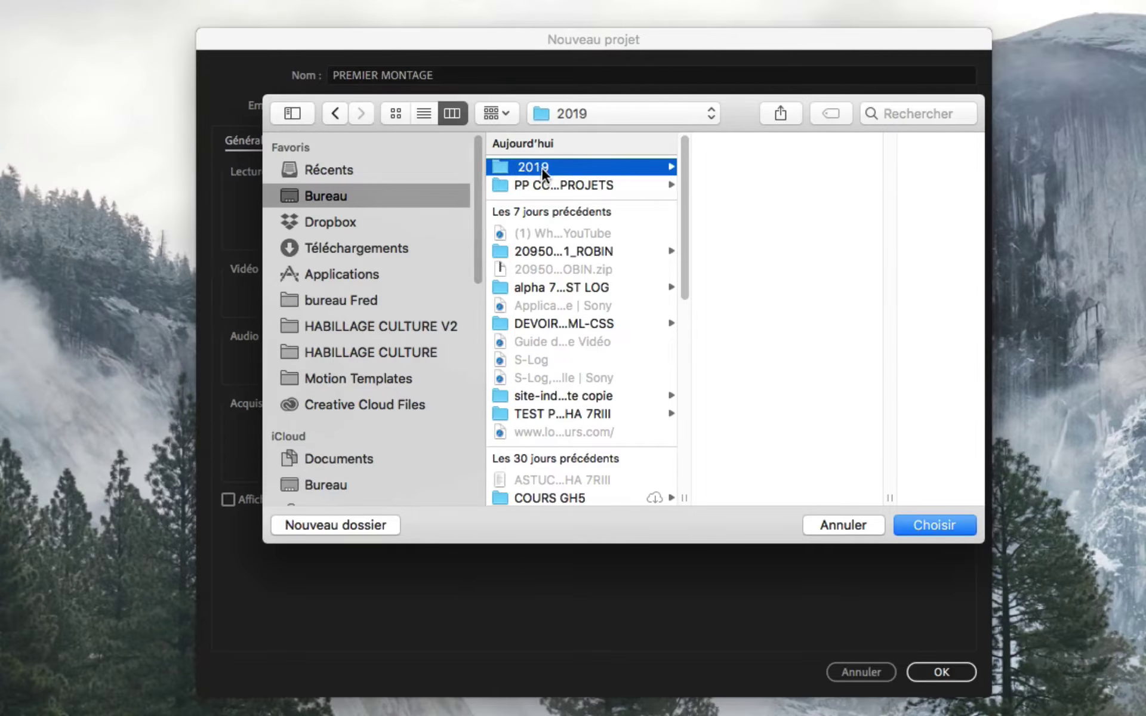
left_click(964, 530)
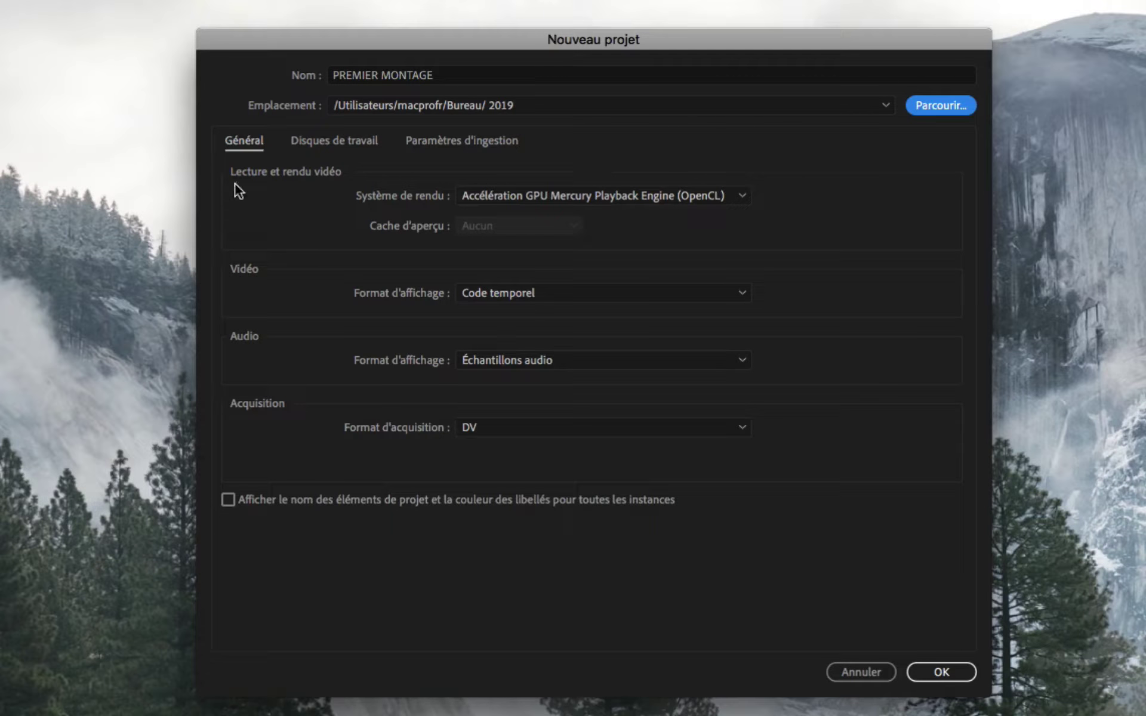
Look through the general, scratch disk and ingest settings of the new project
left_click(250, 146)
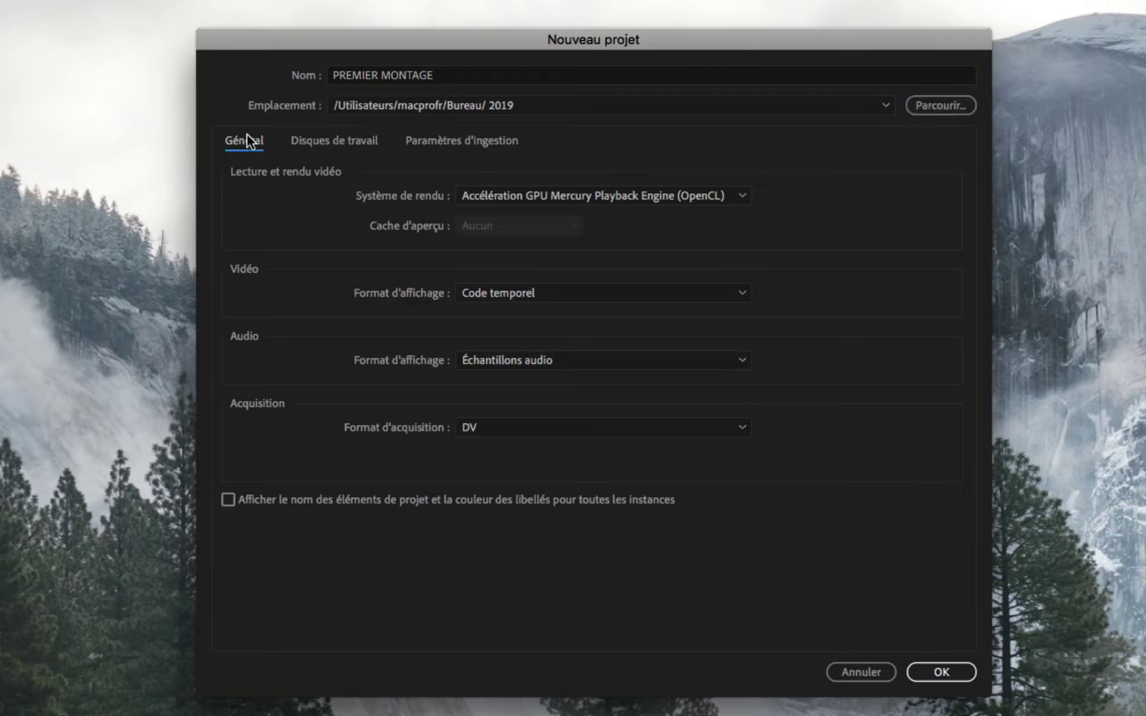
left_click(342, 140)
left_click(461, 141)
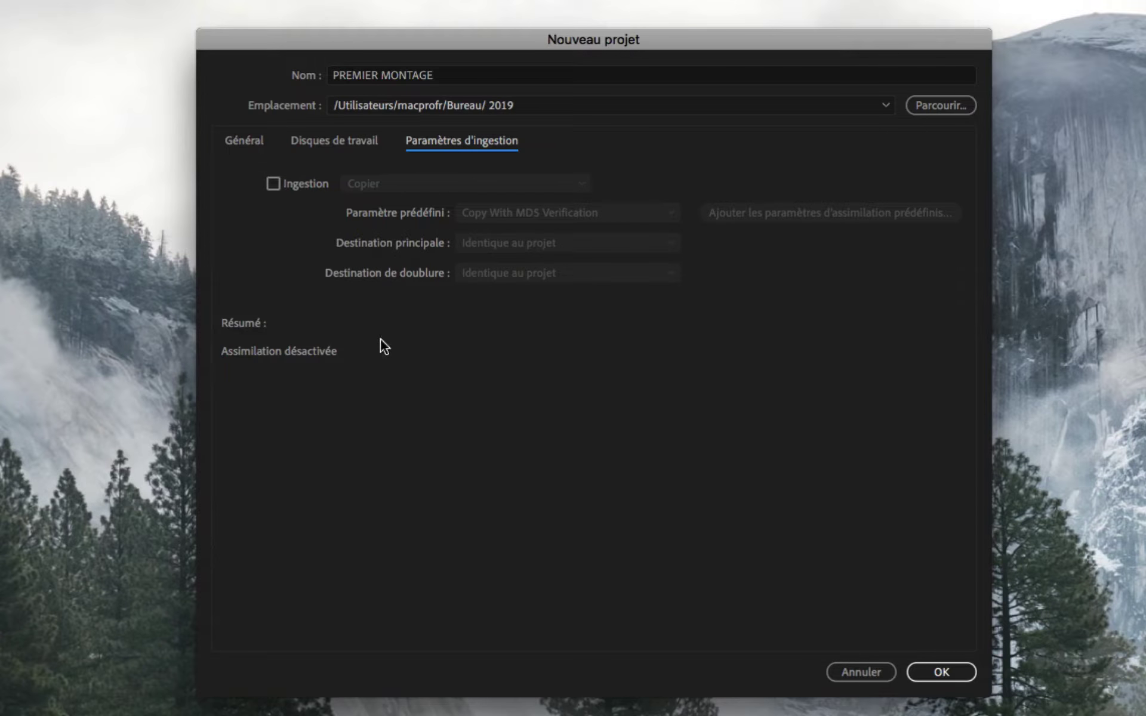
left_click(246, 142)
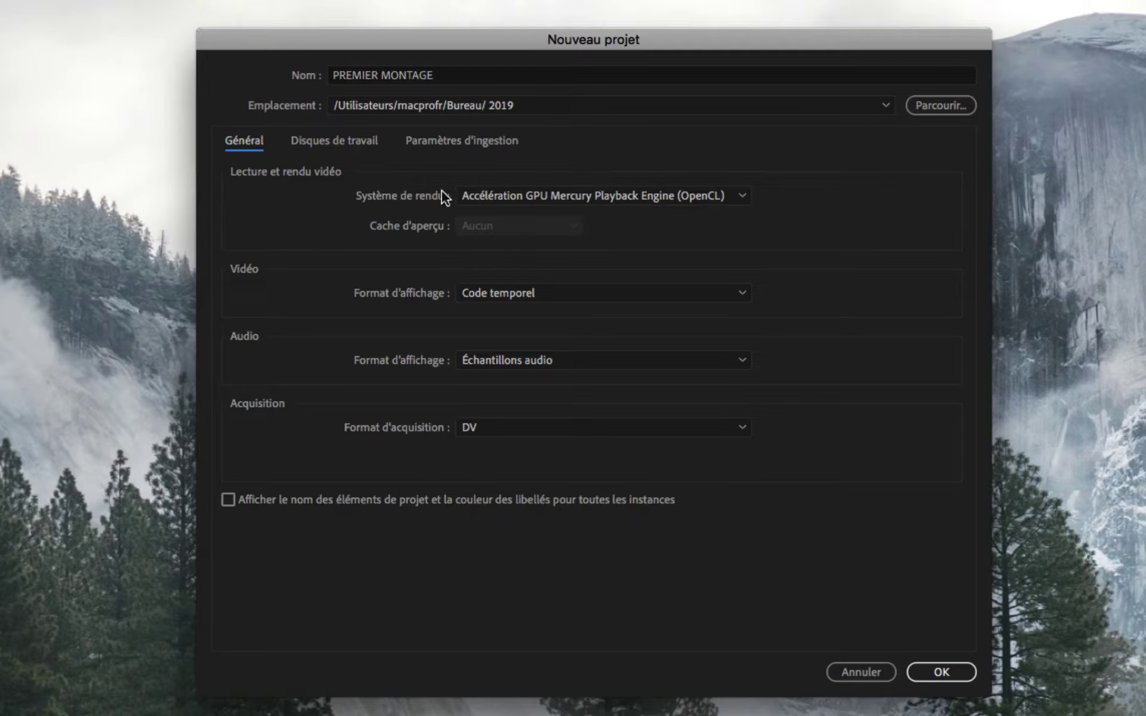
Select Accélération GPU Mercury Playback Engine (OpenCL) as the renderer and Code temporel as the video display format
left_click(742, 197)
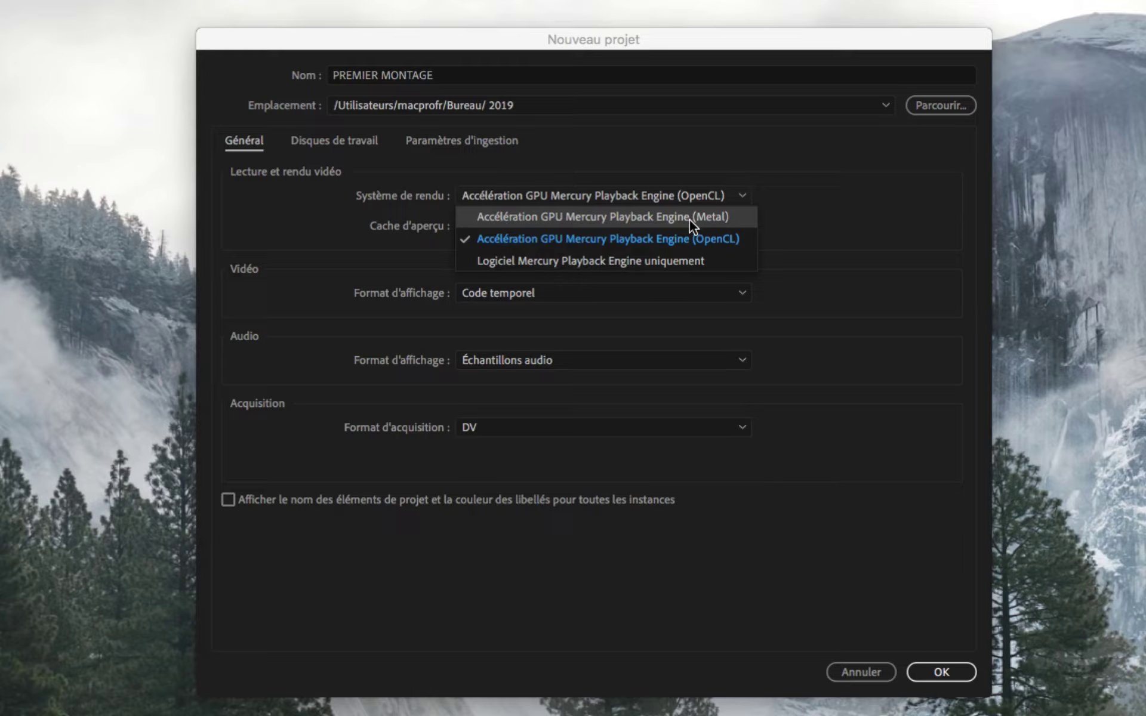
left_click(703, 234)
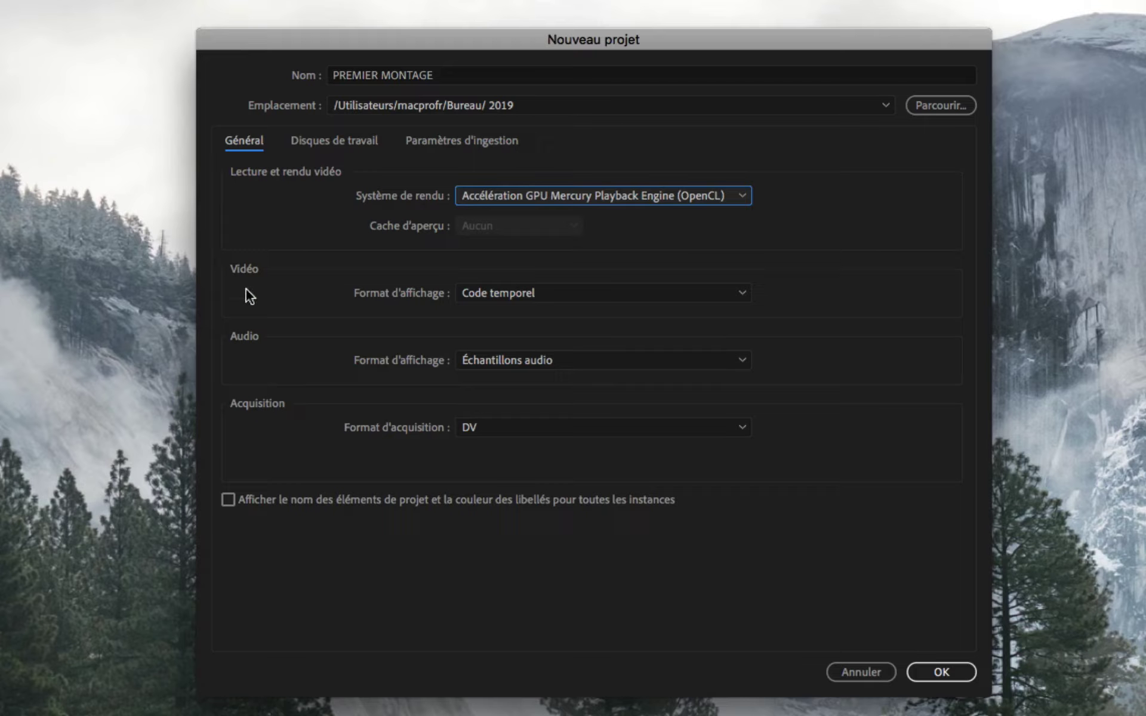
left_click(602, 292)
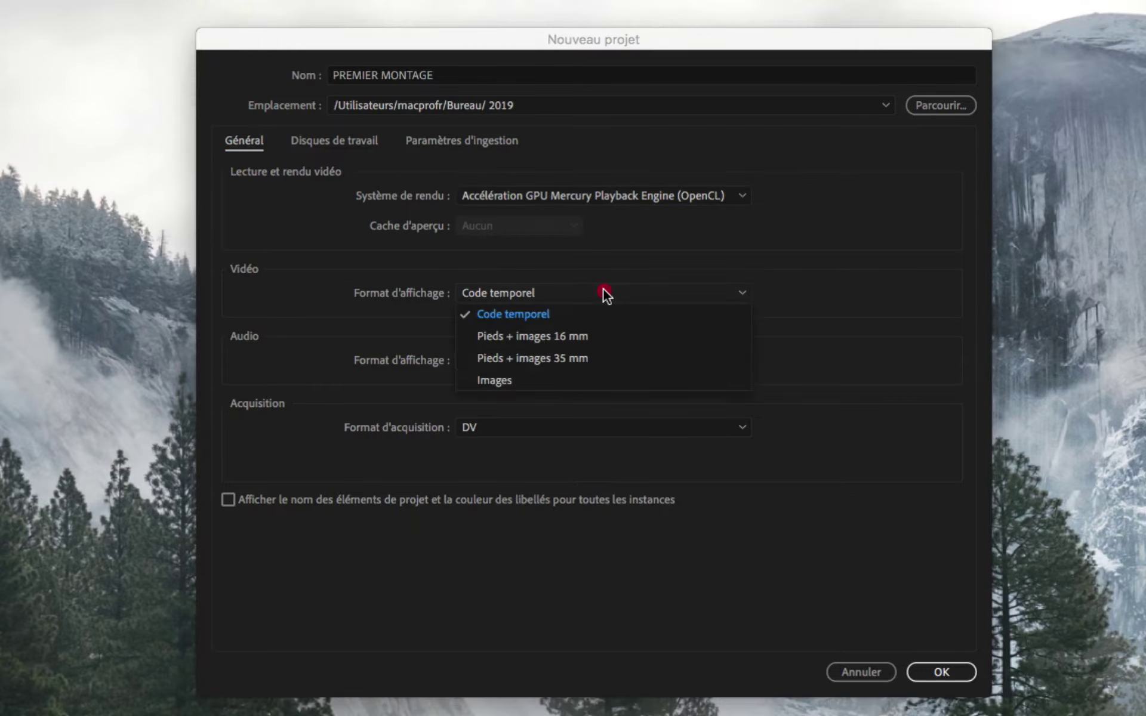
left_click(560, 314)
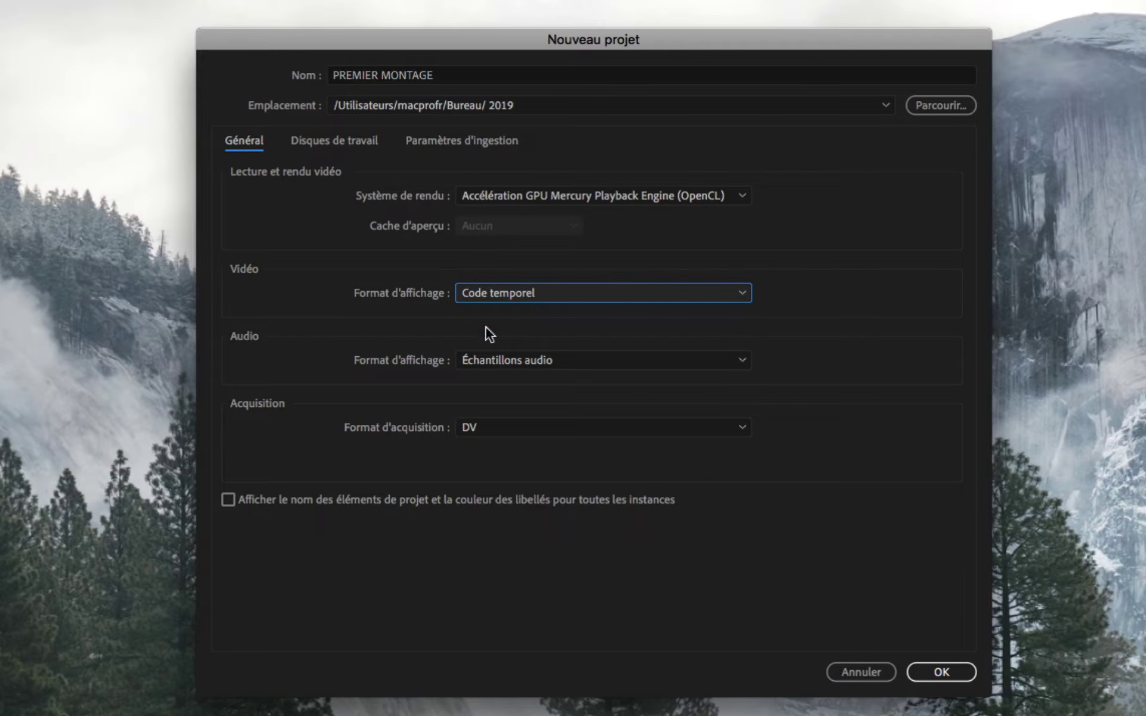
left_click(545, 296)
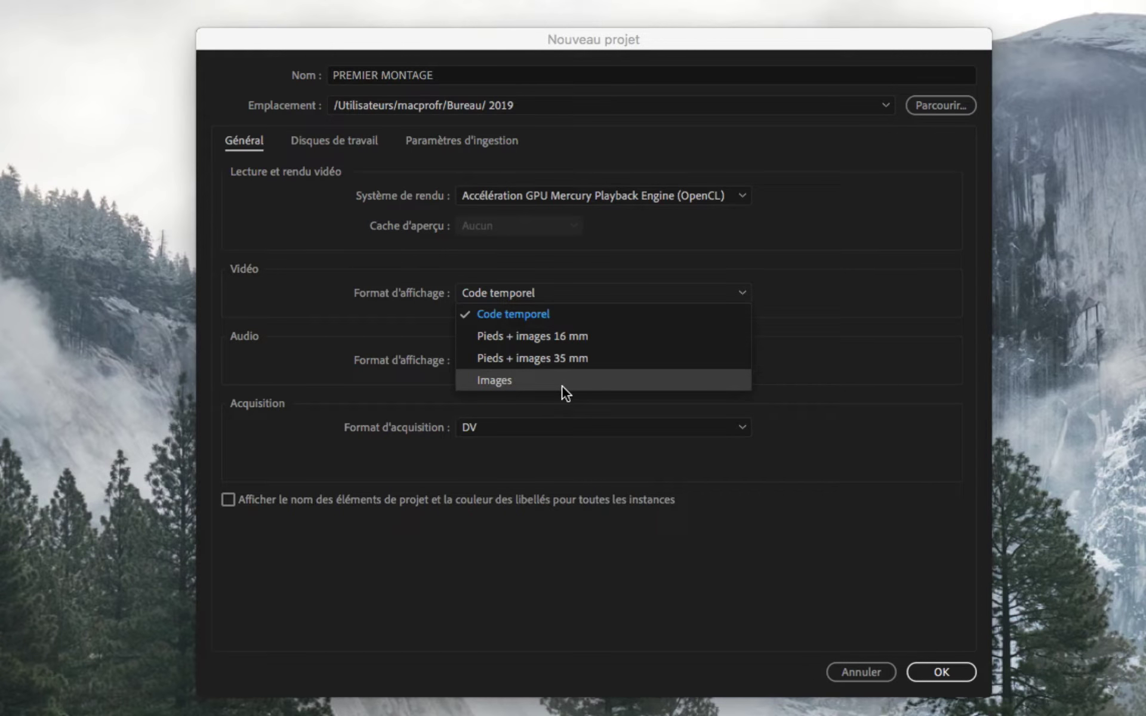
left_click(546, 316)
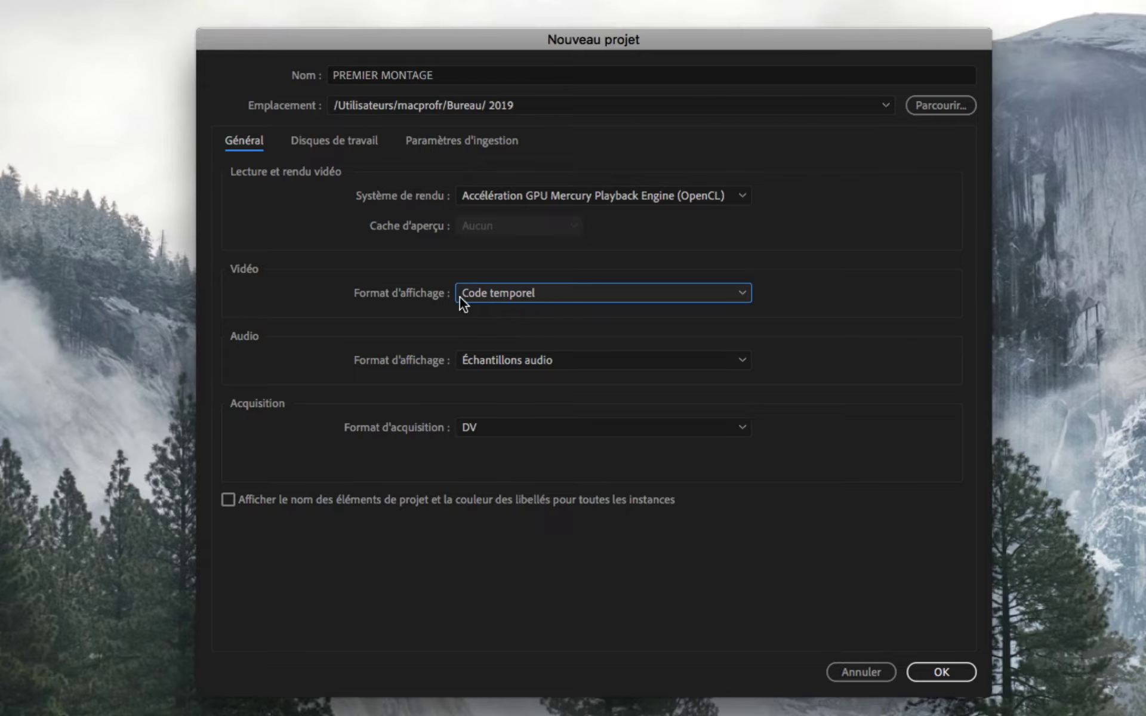
Choose Échantillons audio as the audio display format and DV as the capture format
left_click(462, 360)
left_click(546, 398)
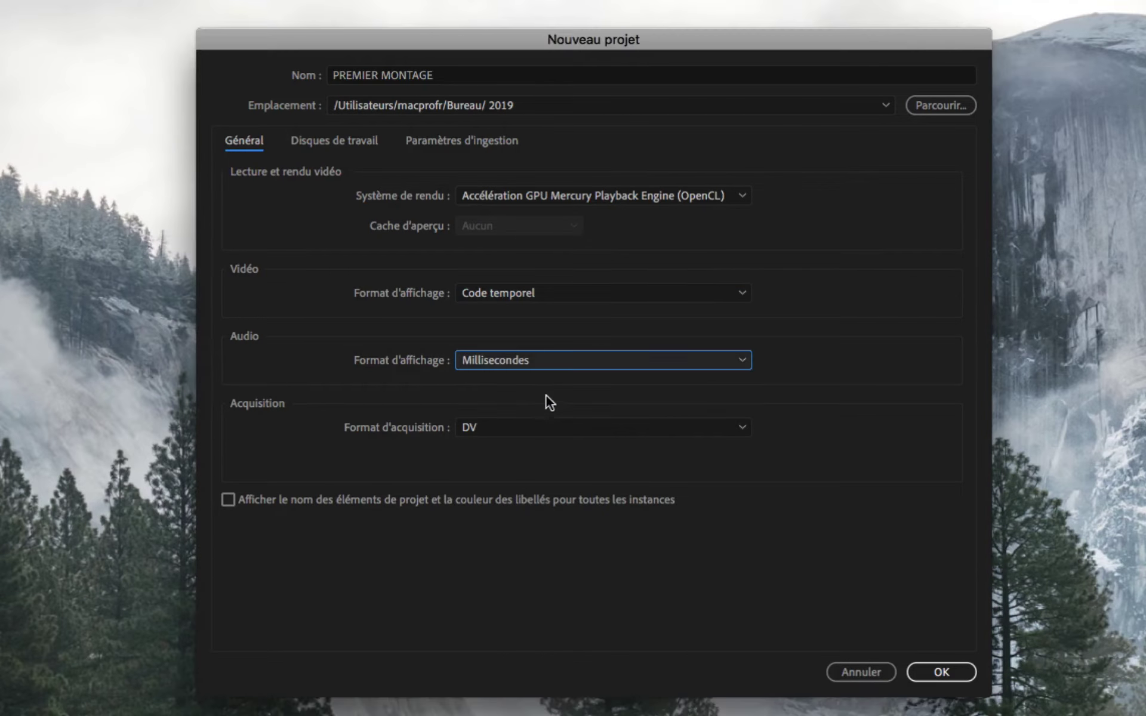
left_click(532, 361)
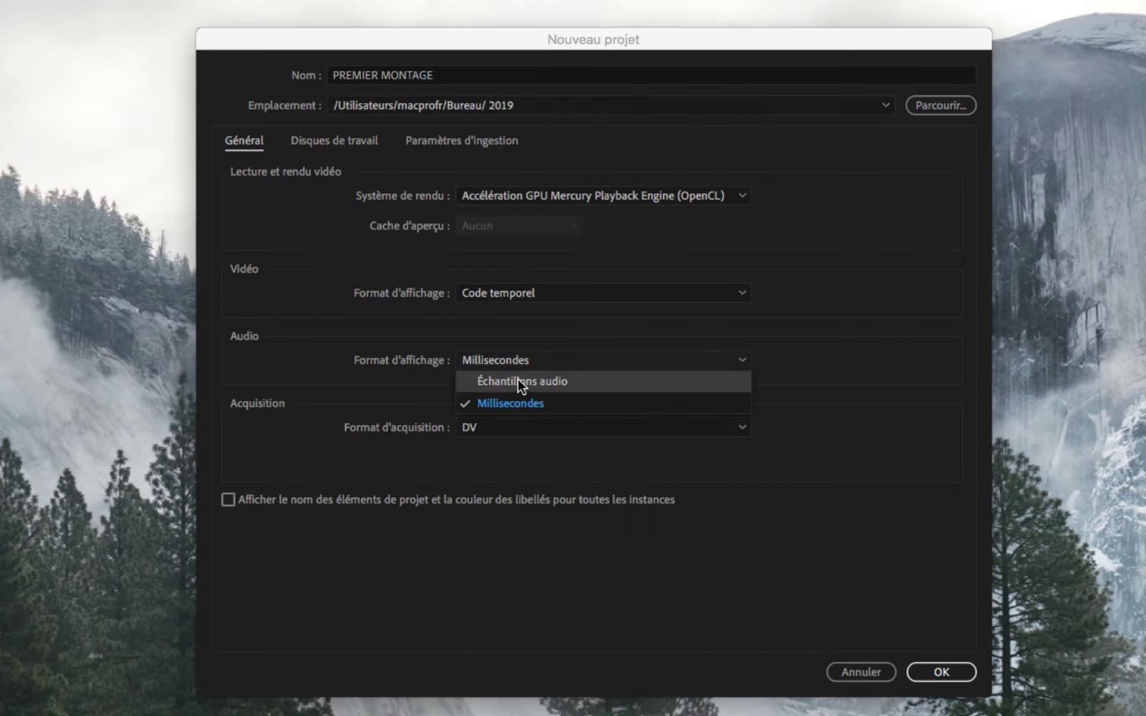
left_click(519, 380)
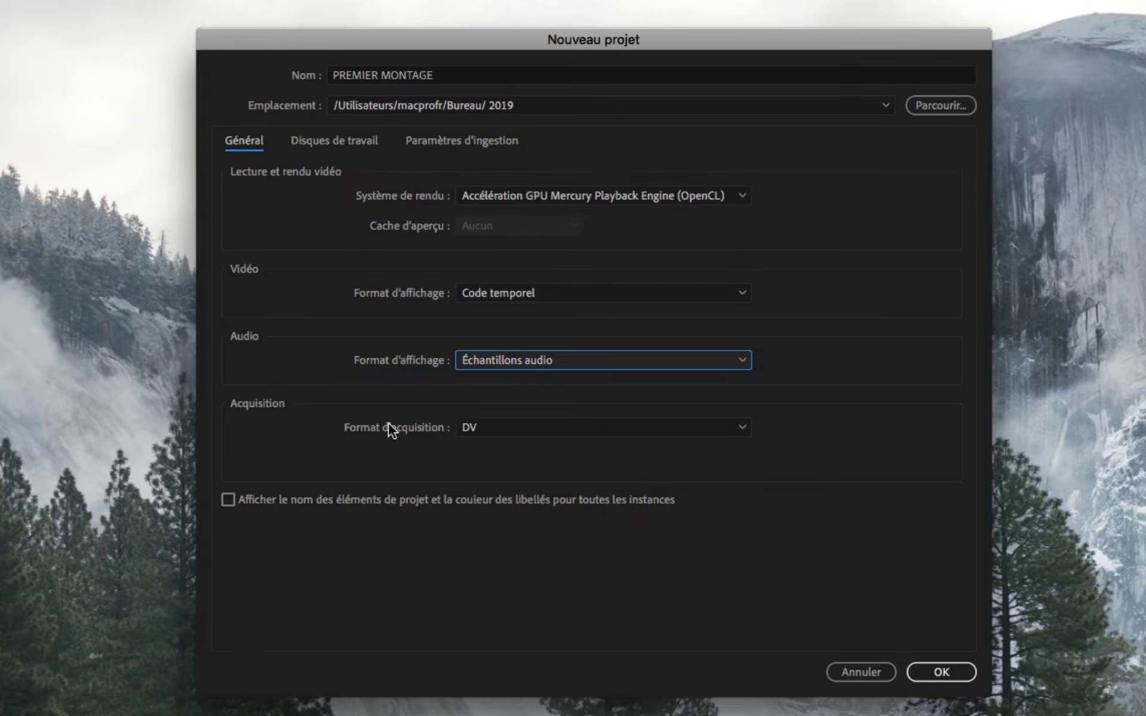
left_click(510, 426)
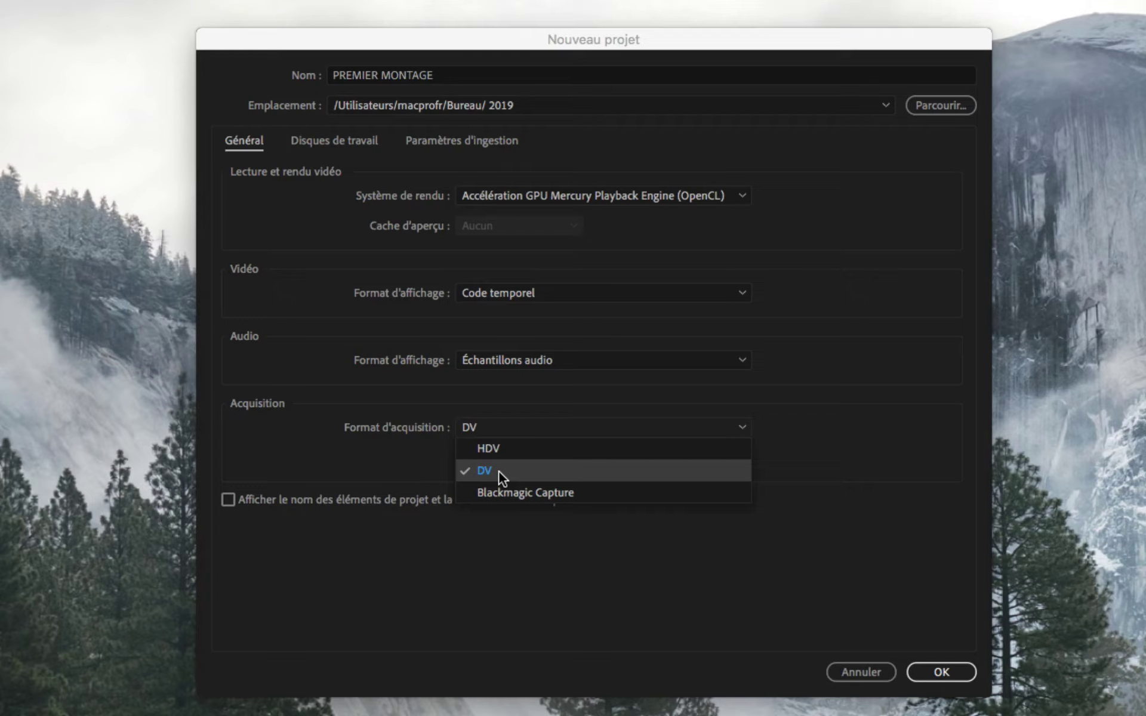
left_click(499, 471)
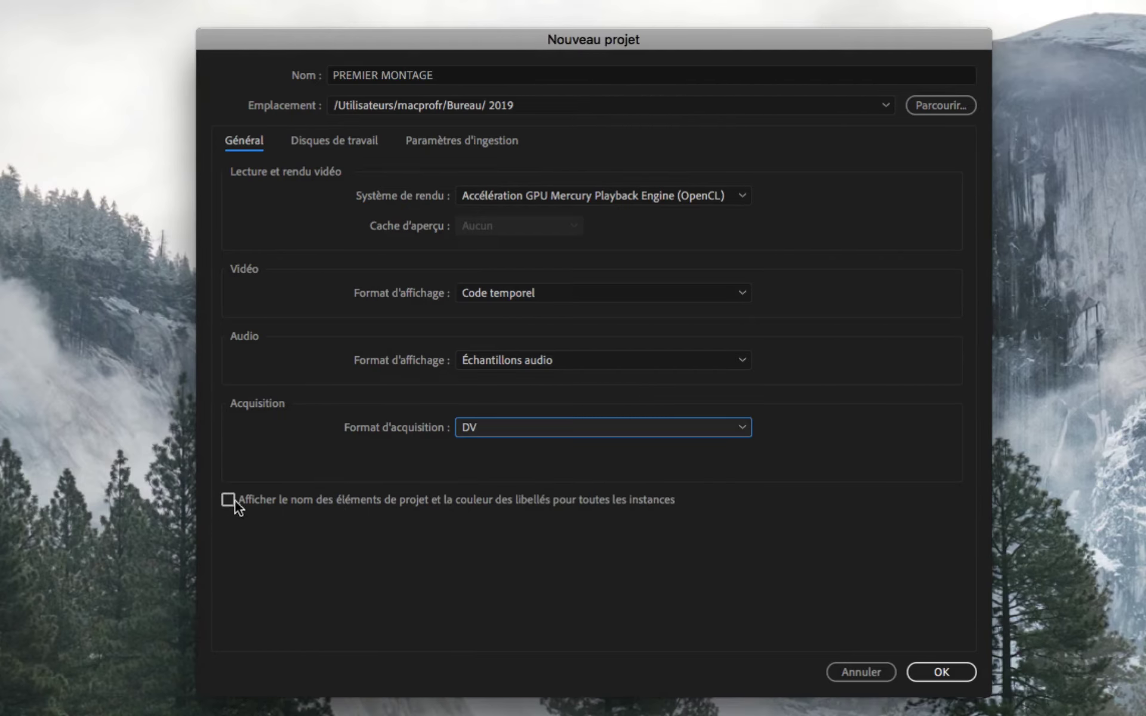
mouse_move(279, 501)
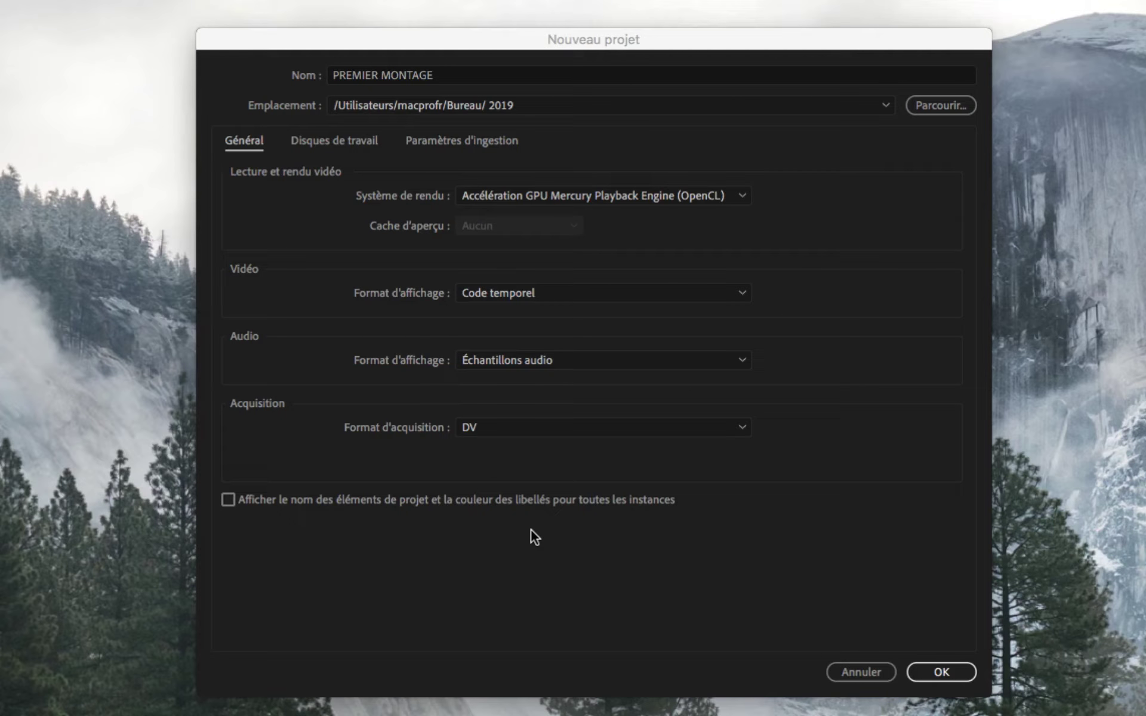
Examine the scratch disk locations and the options available for the project's automatic saves
left_click(335, 141)
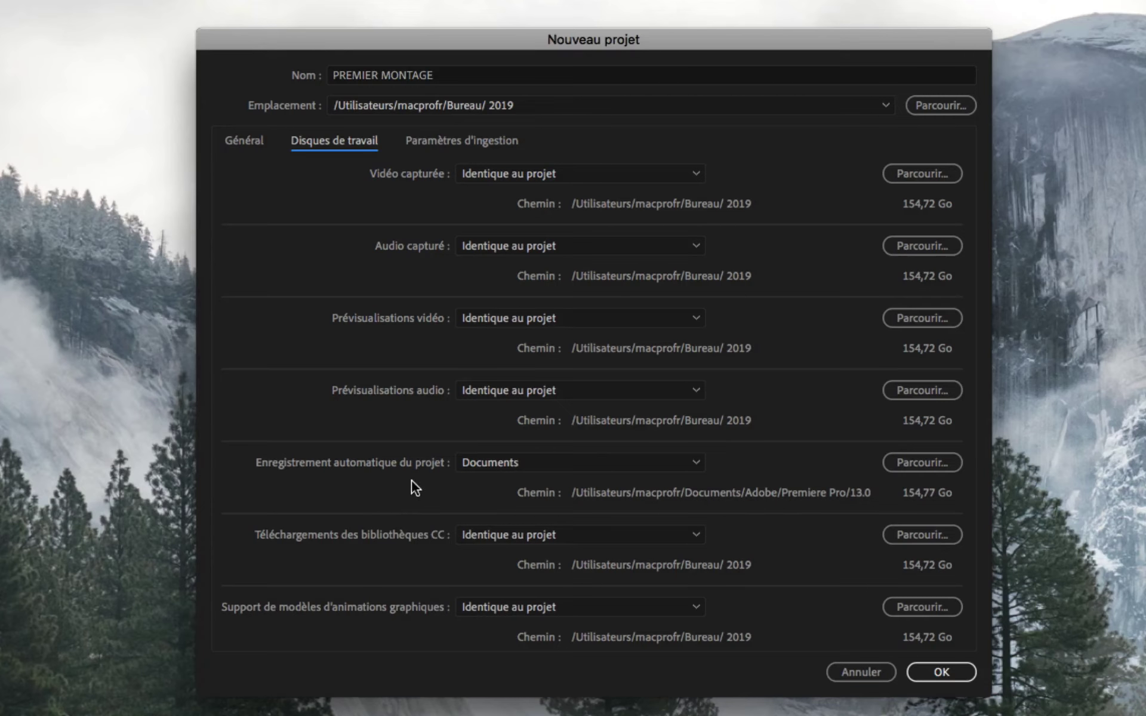
left_click(576, 465)
left_click(578, 463)
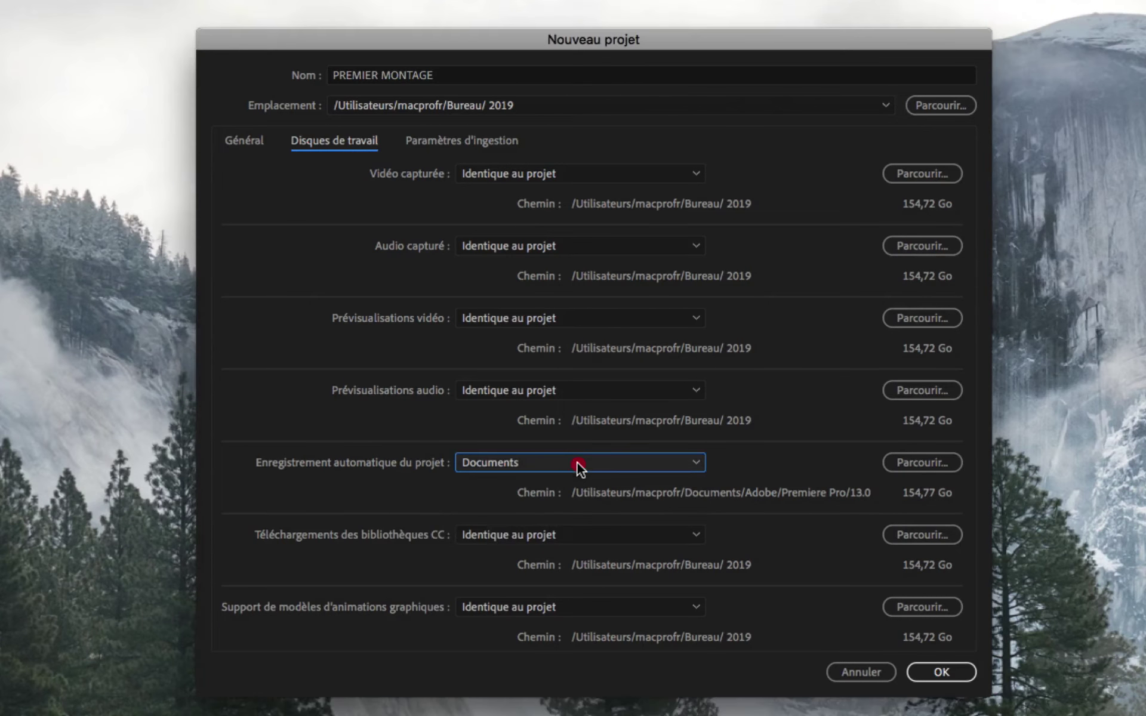
left_click(578, 464)
left_click(578, 463)
left_click(578, 463)
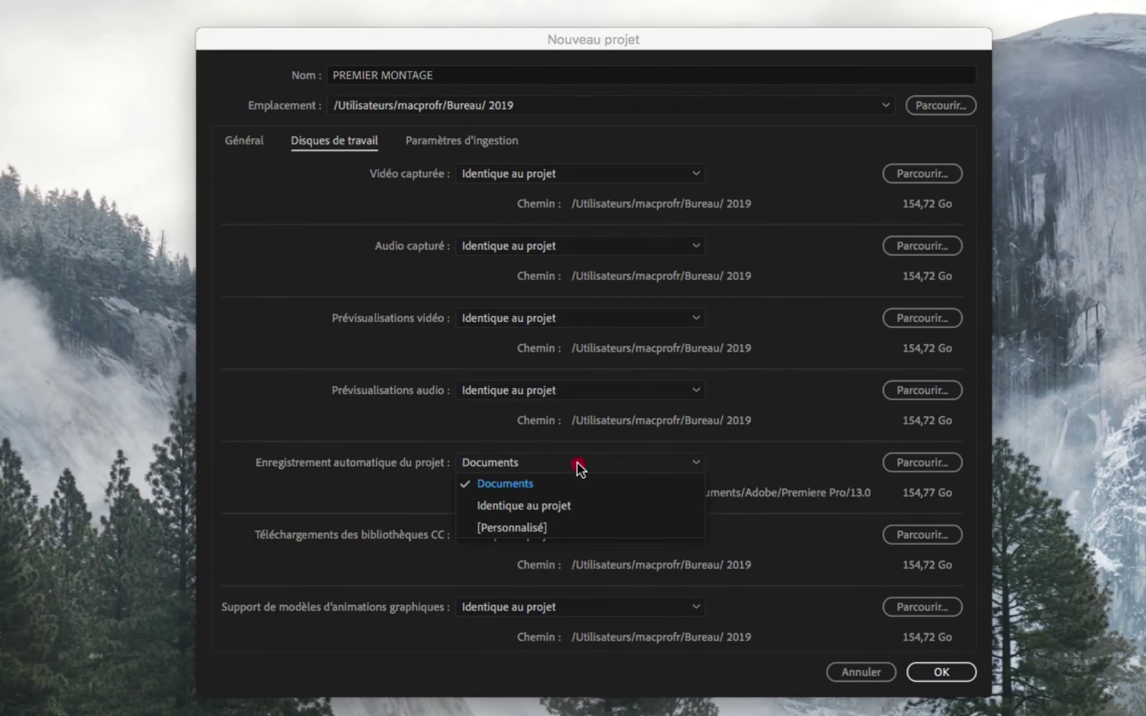
left_click(422, 472)
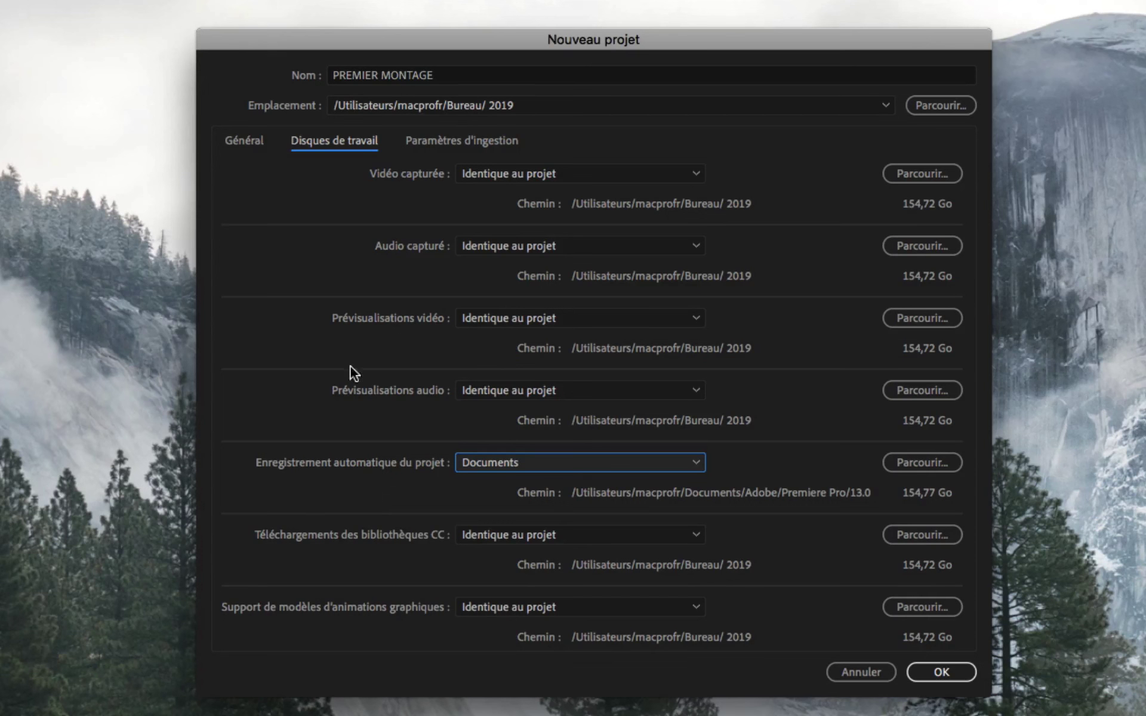
Check the ingest settings and create the PREMIER MONTAGE project
left_click(472, 141)
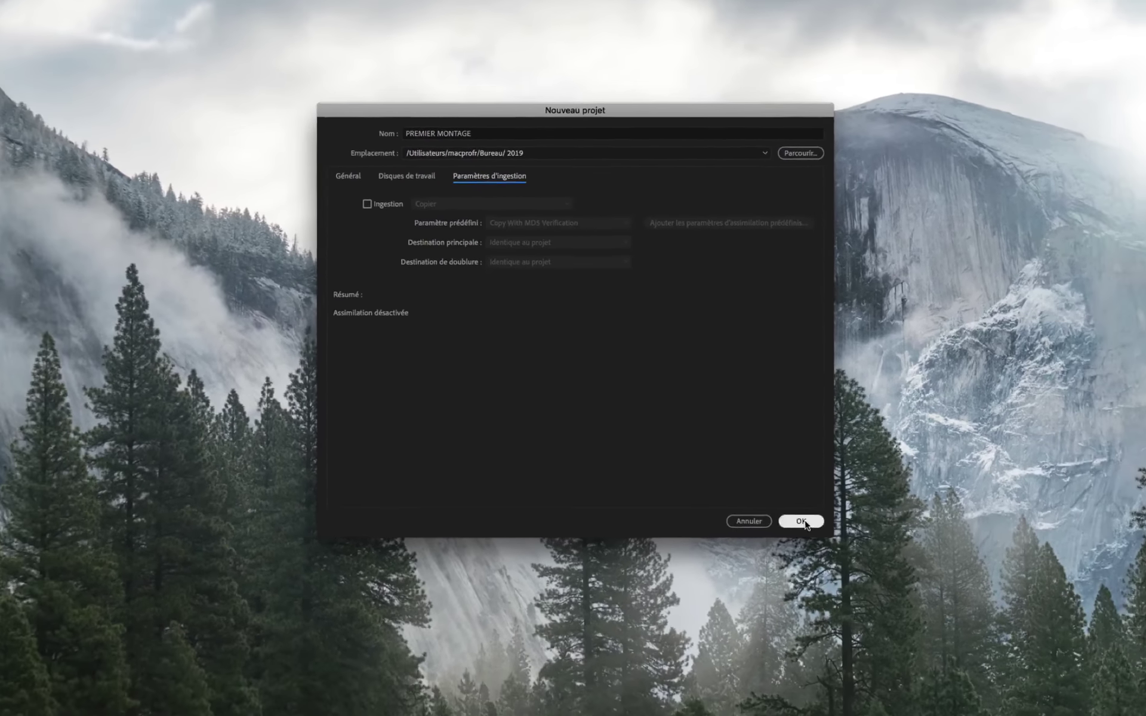
left_click(803, 521)
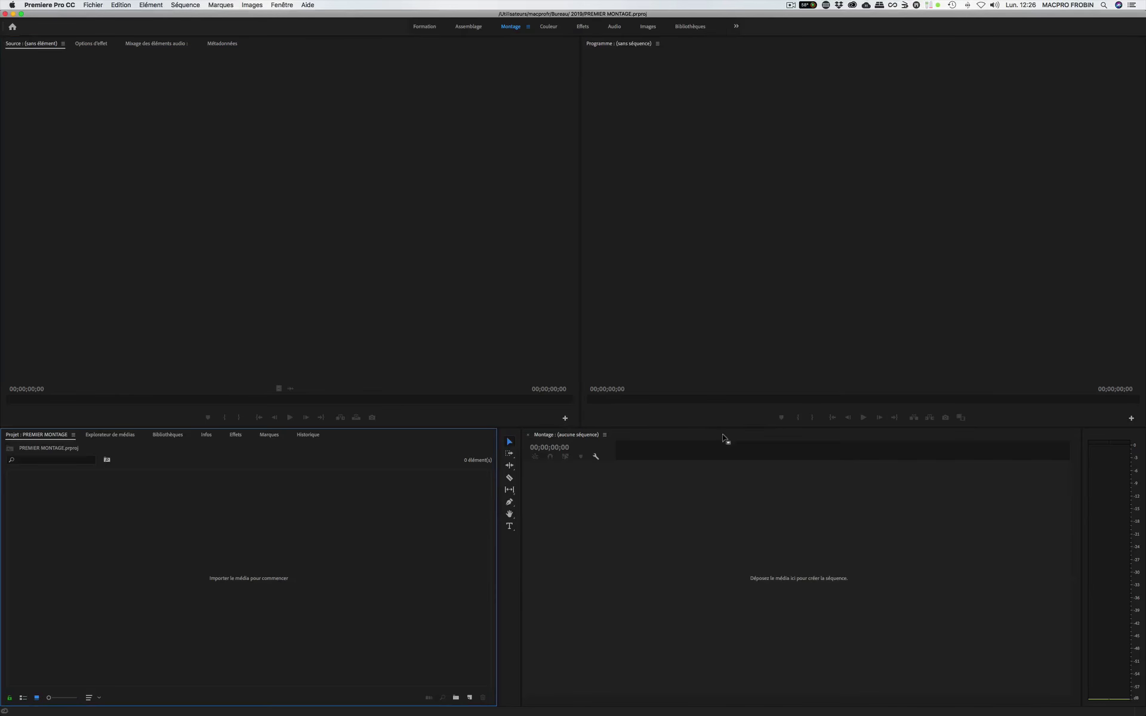